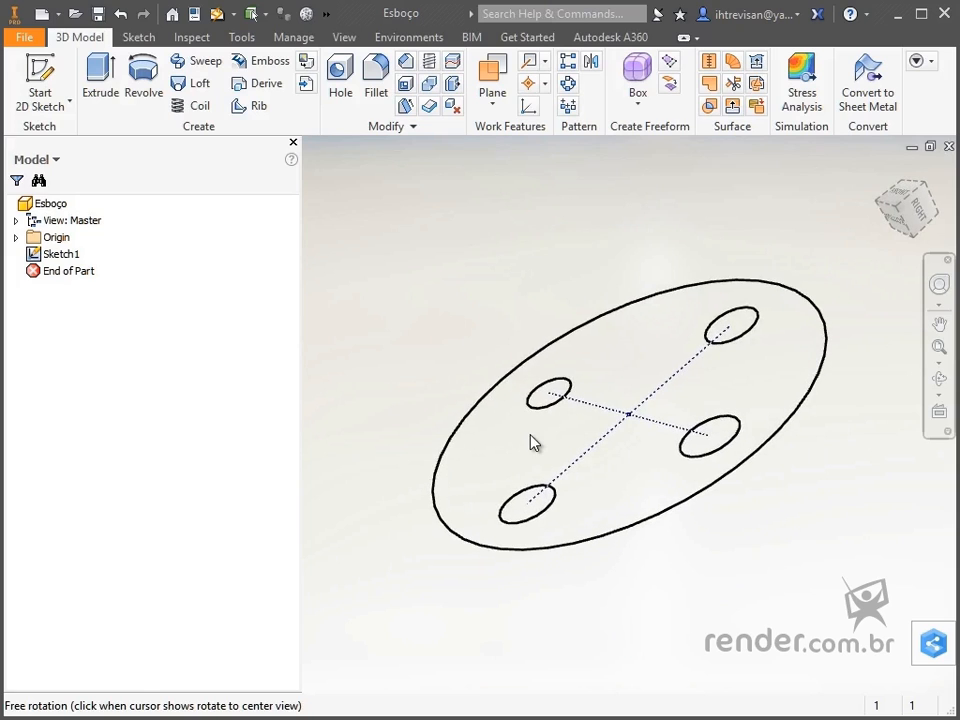
# Step: Edit Sketch1 and dimension the outer circle's diameter with the named parameter EXTERNO=50
pyautogui.press('F6')
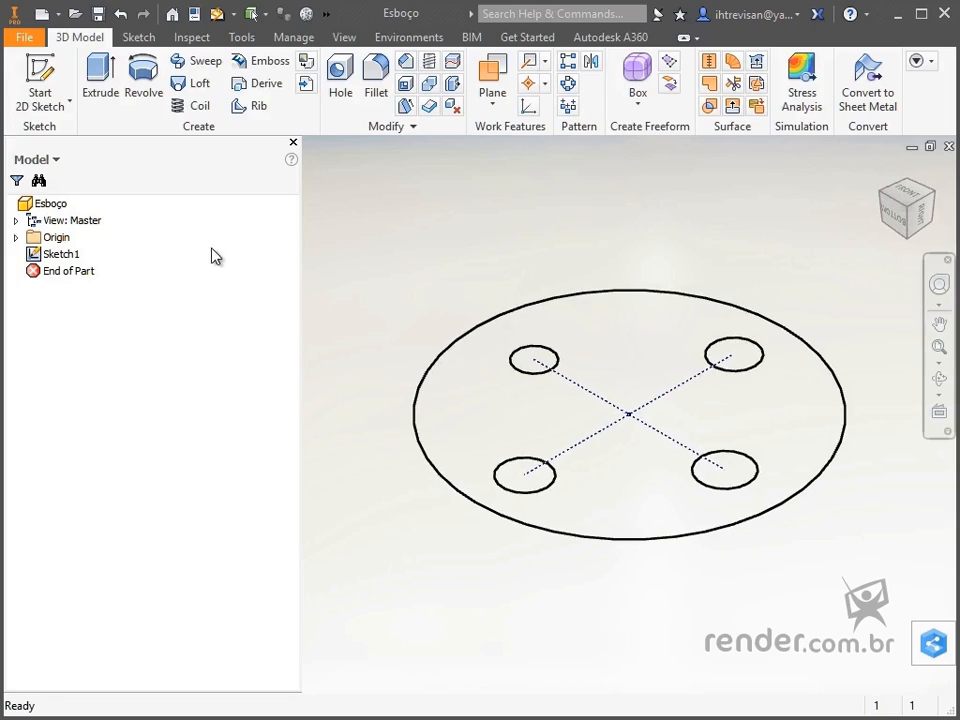
pyautogui.doubleClick(31, 262)
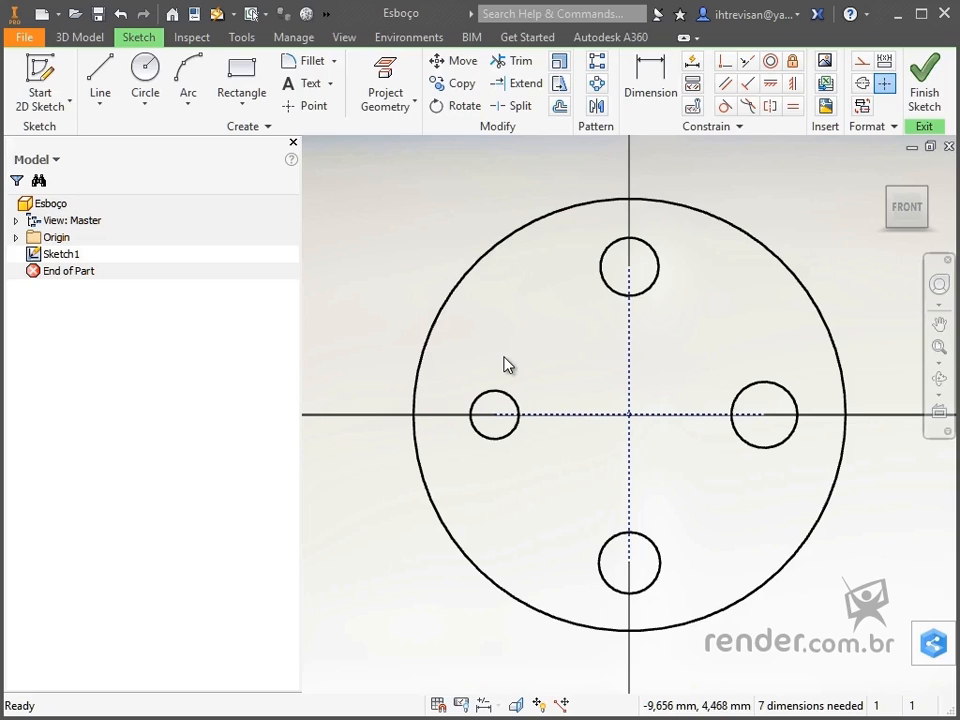
pyautogui.click(649, 114)
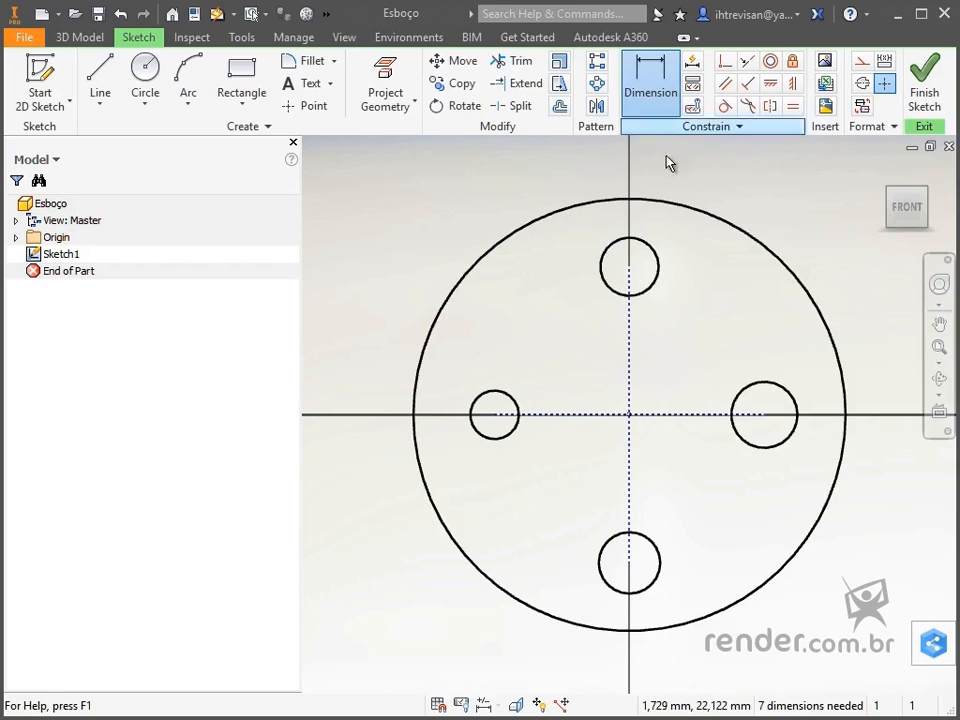
pyautogui.scroll(-3, 820, 203)
pyautogui.moveTo(766, 208); pyautogui.dragTo(724, 272, button='middle')
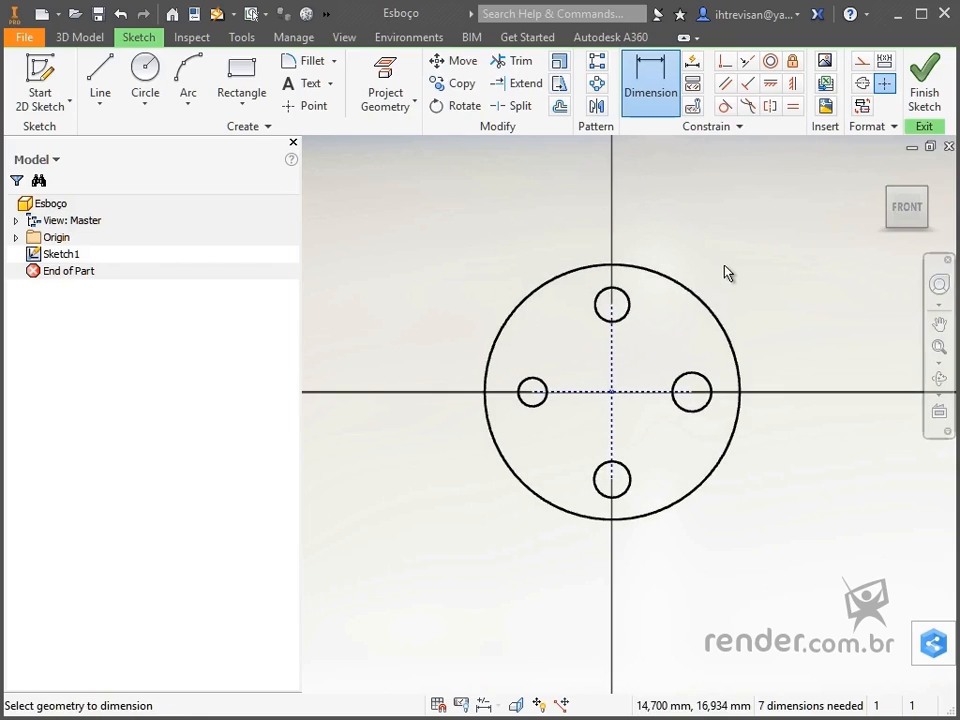
pyautogui.click(697, 299)
pyautogui.click(711, 279)
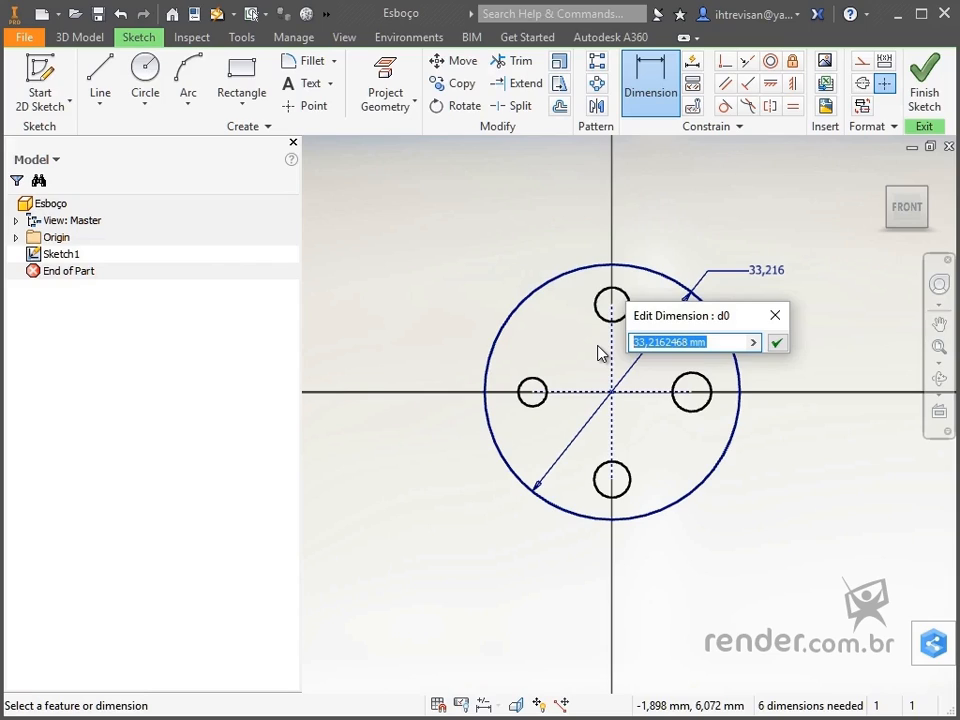
pyautogui.write('EXTERNO')
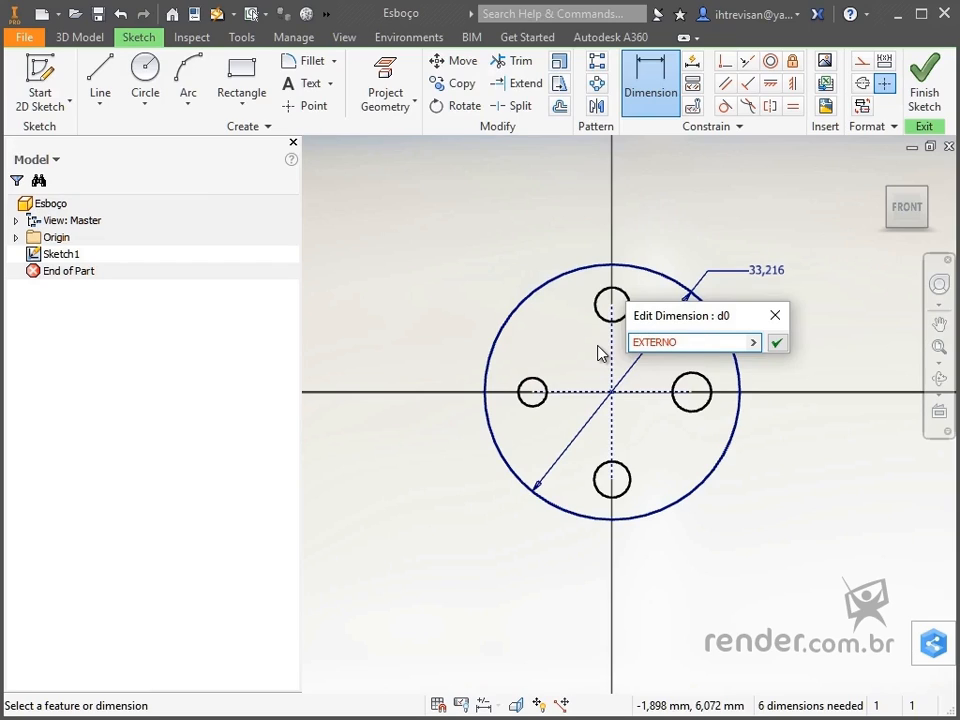
pyautogui.write('=')
pyautogui.write('50')
pyautogui.press('Return')
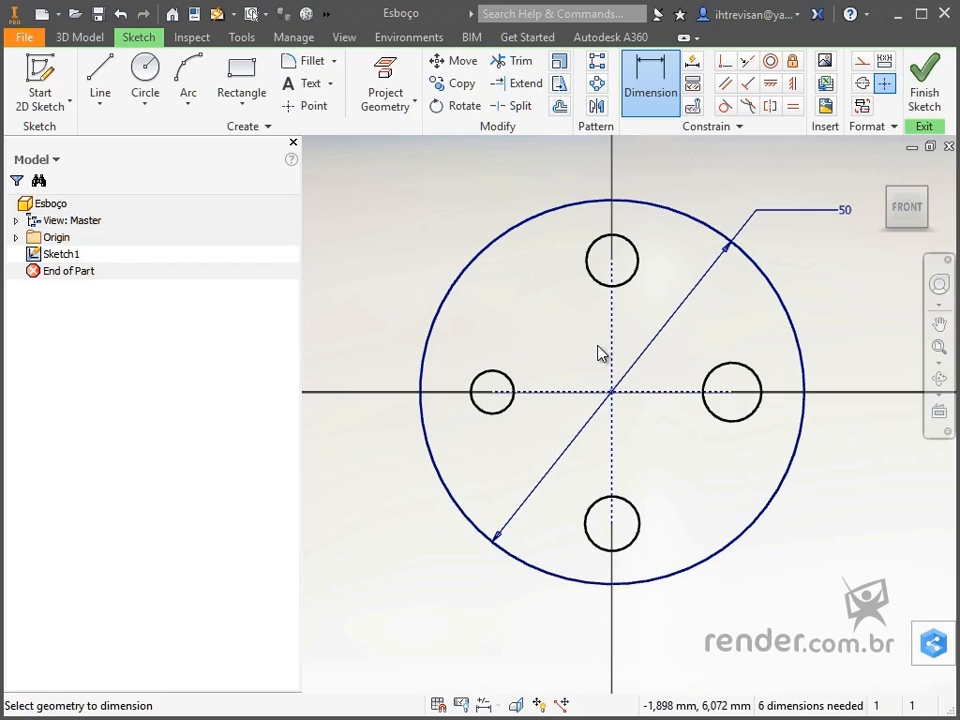
# Step: Inspect the parameter name and value of the outer circle's diameter dimension
pyautogui.doubleClick(840, 216)
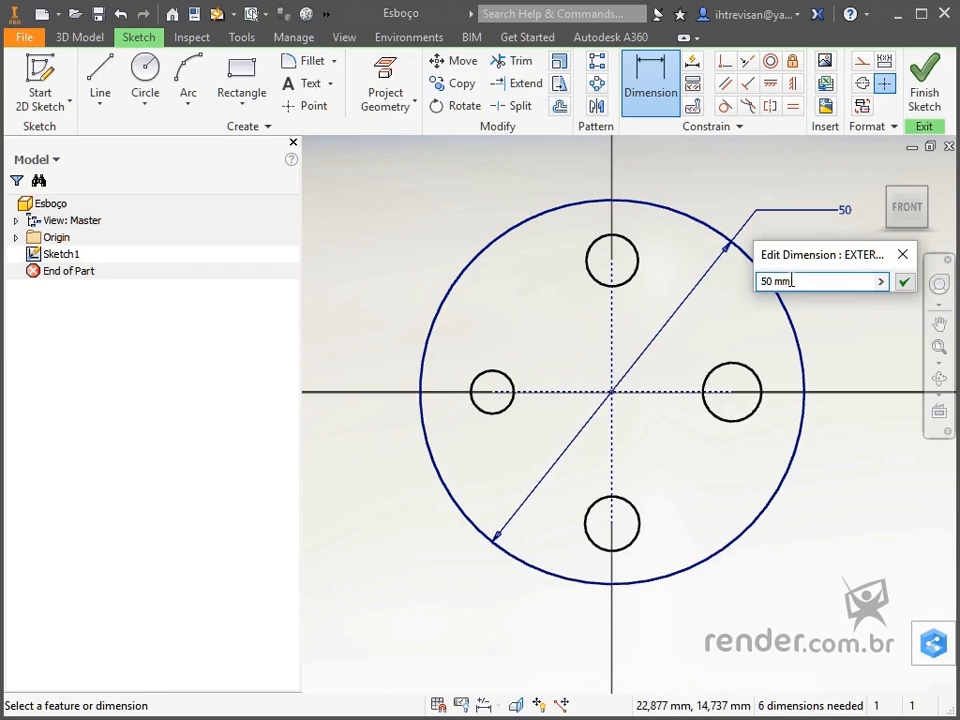
pyautogui.moveTo(792, 281); pyautogui.dragTo(748, 281)
pyautogui.click(812, 281)
pyautogui.click(907, 262)
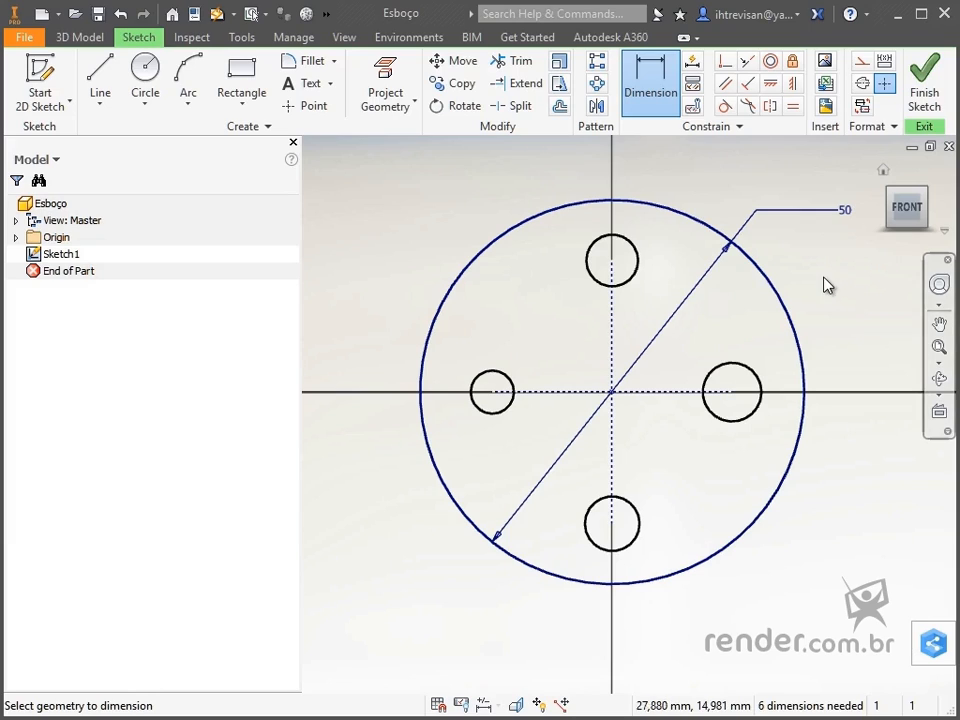
# Step: Dimension the upper hole's diameter with the formula FUROS=EXTERNO/5, referencing the outer circle's dimension
pyautogui.click(611, 274)
pyautogui.click(546, 197)
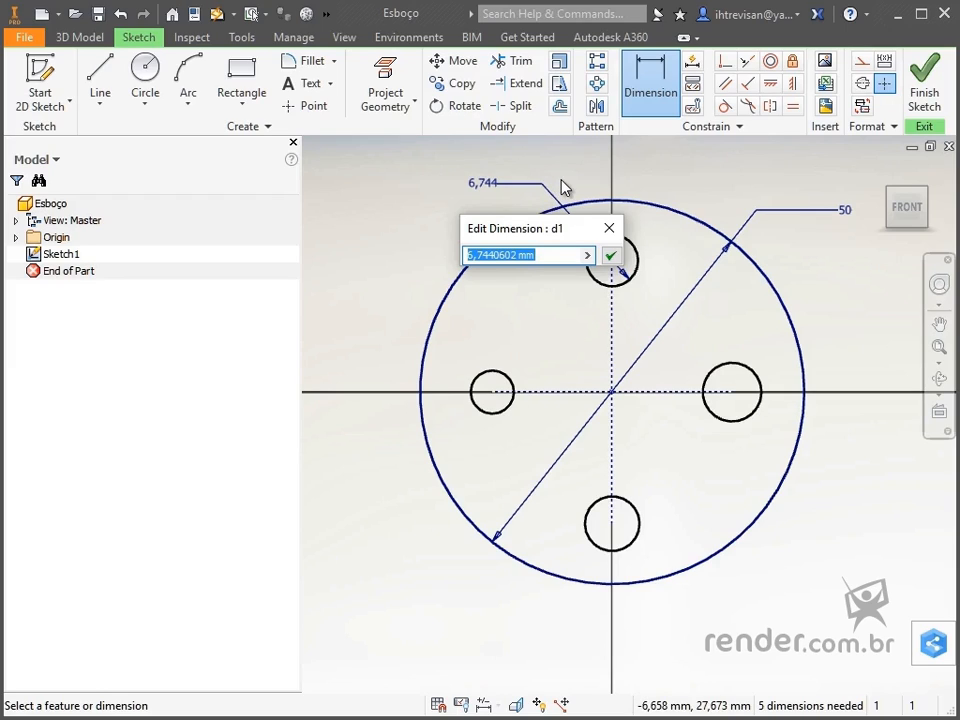
pyautogui.write('FUROS')
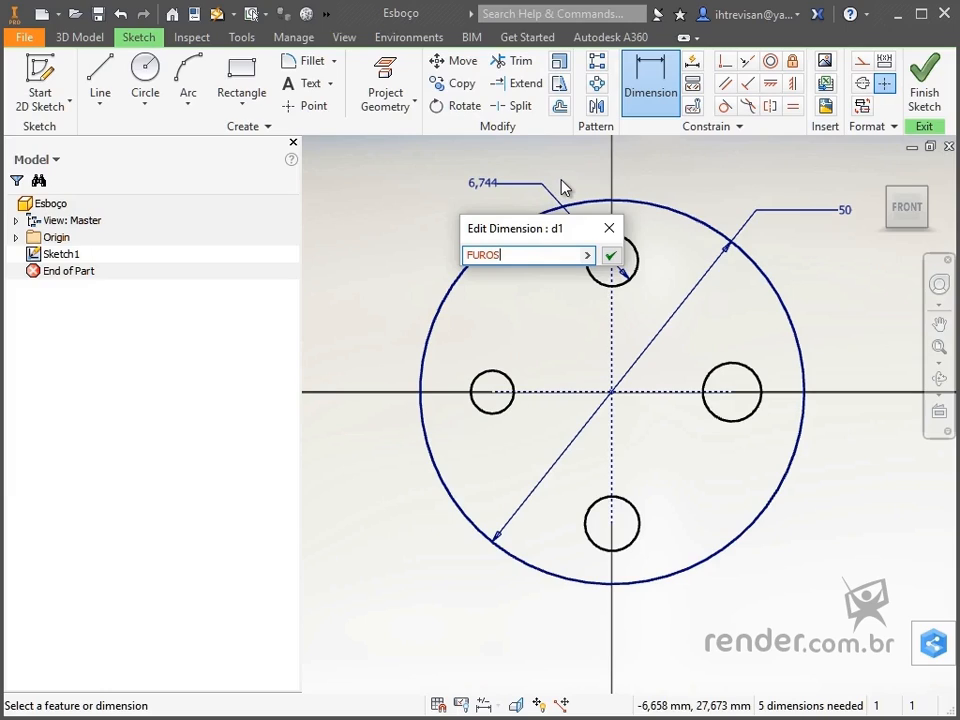
pyautogui.write('=')
pyautogui.click(846, 214)
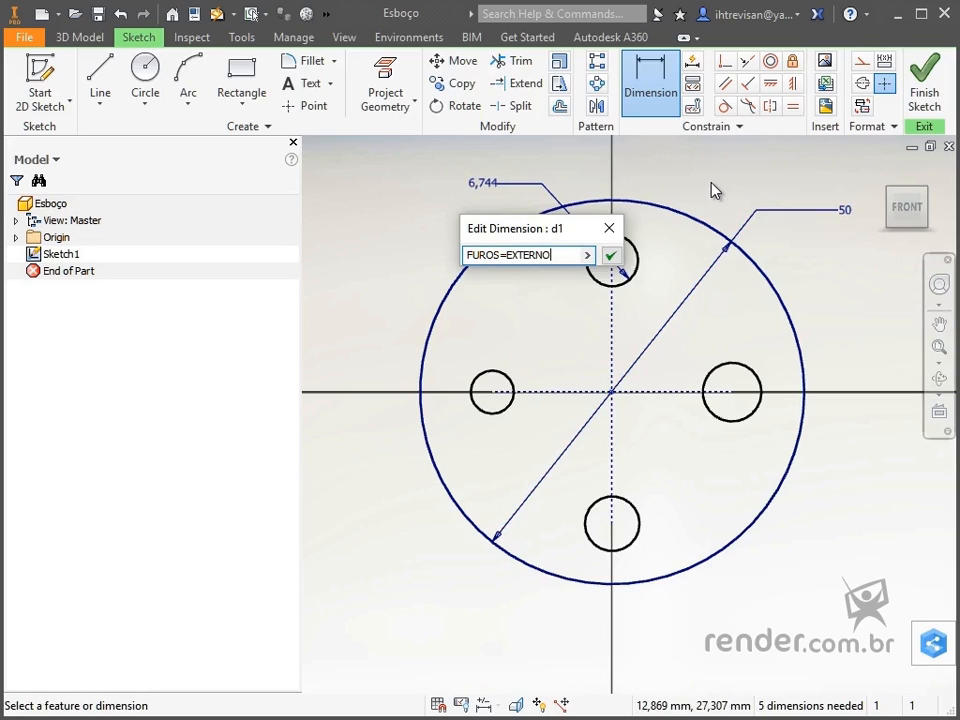
pyautogui.write('/5')
pyautogui.press('Return')
# Step: Apply Equal constraints so the right, lower and left holes match the upper hole's diameter
pyautogui.scroll(-3, 715, 215)
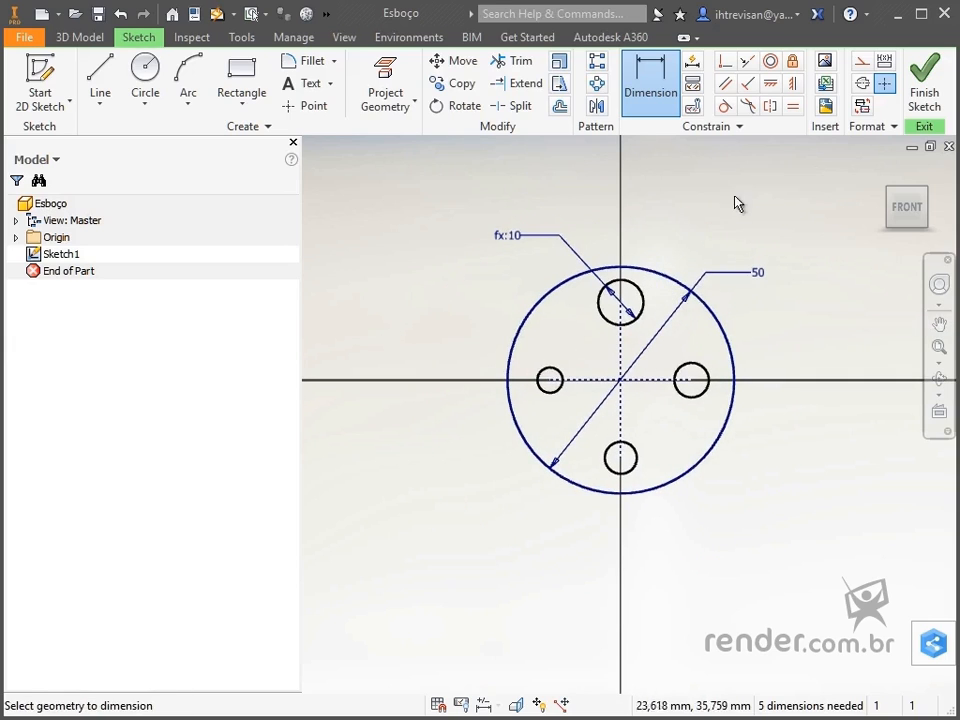
pyautogui.click(796, 106)
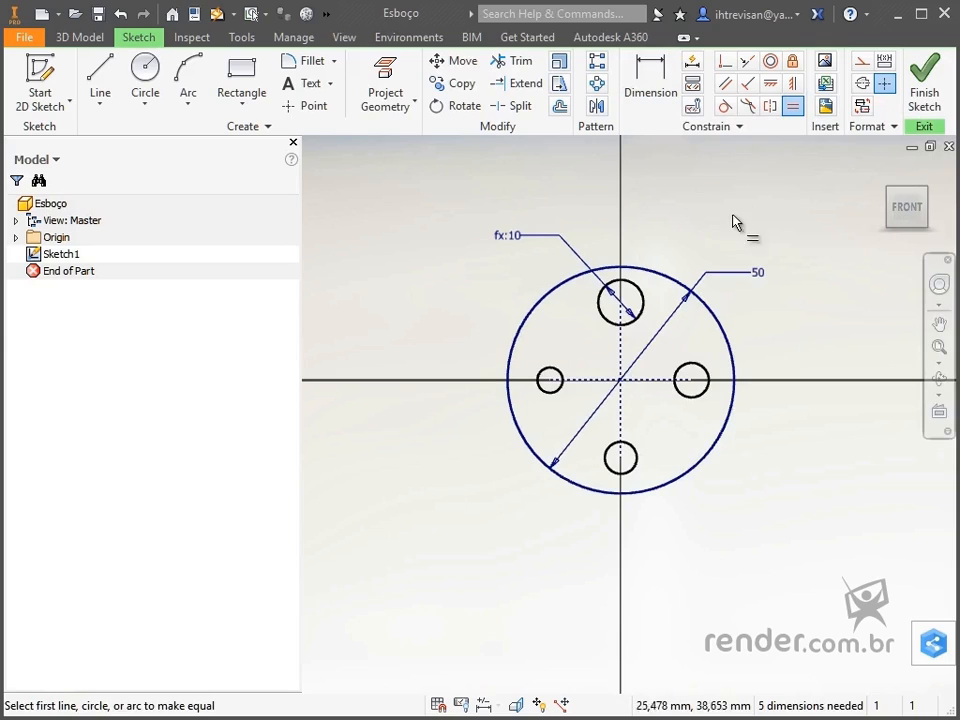
pyautogui.click(635, 305)
pyautogui.click(688, 377)
pyautogui.click(684, 371)
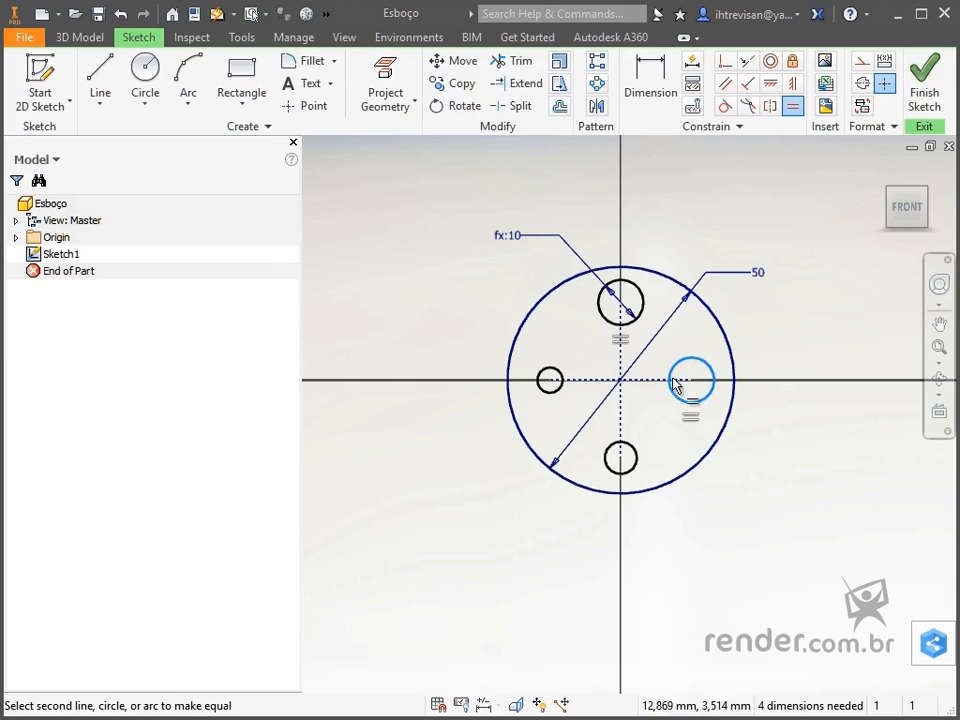
pyautogui.click(638, 452)
pyautogui.click(641, 456)
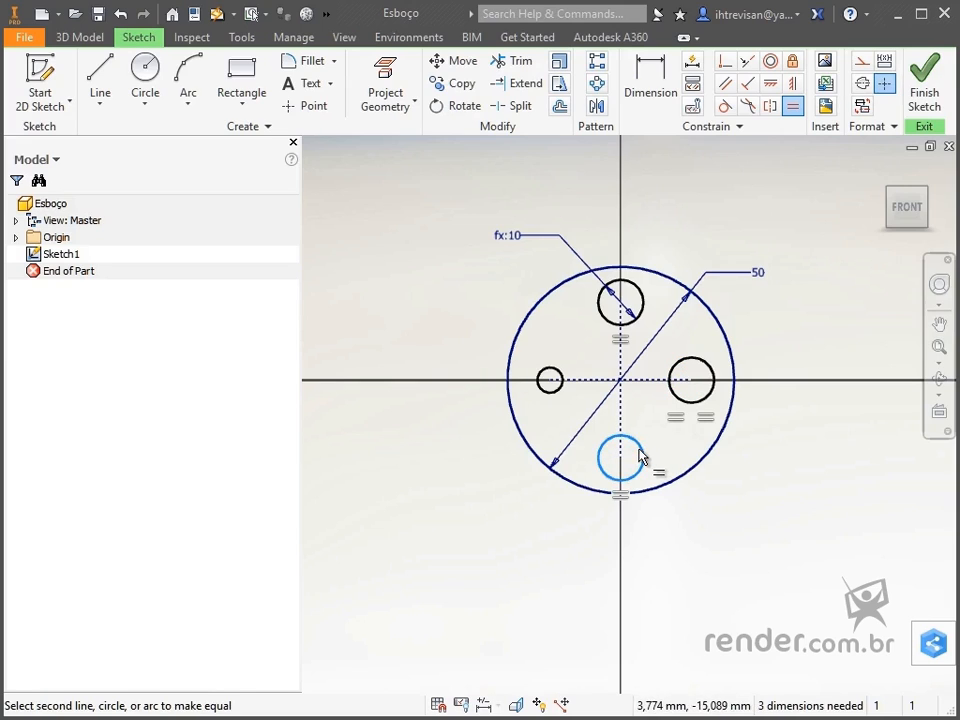
pyautogui.click(550, 396)
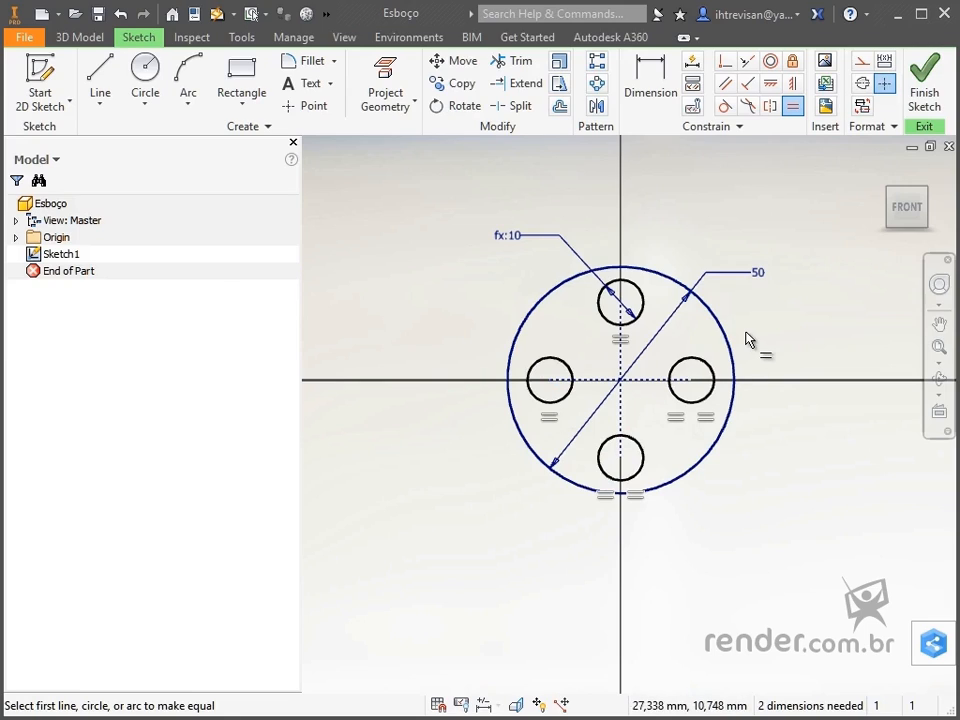
pyautogui.press('Escape')
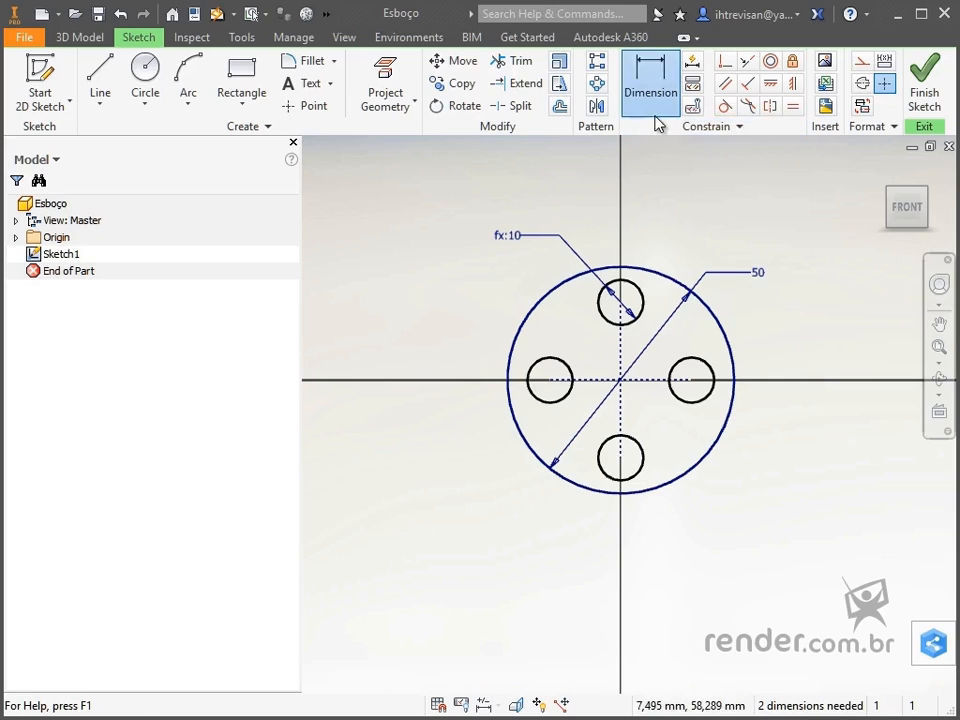
# Step: Dimension the vertical distance between the upper and lower hole centres with the named parameter CENTROS=30
pyautogui.click(656, 125)
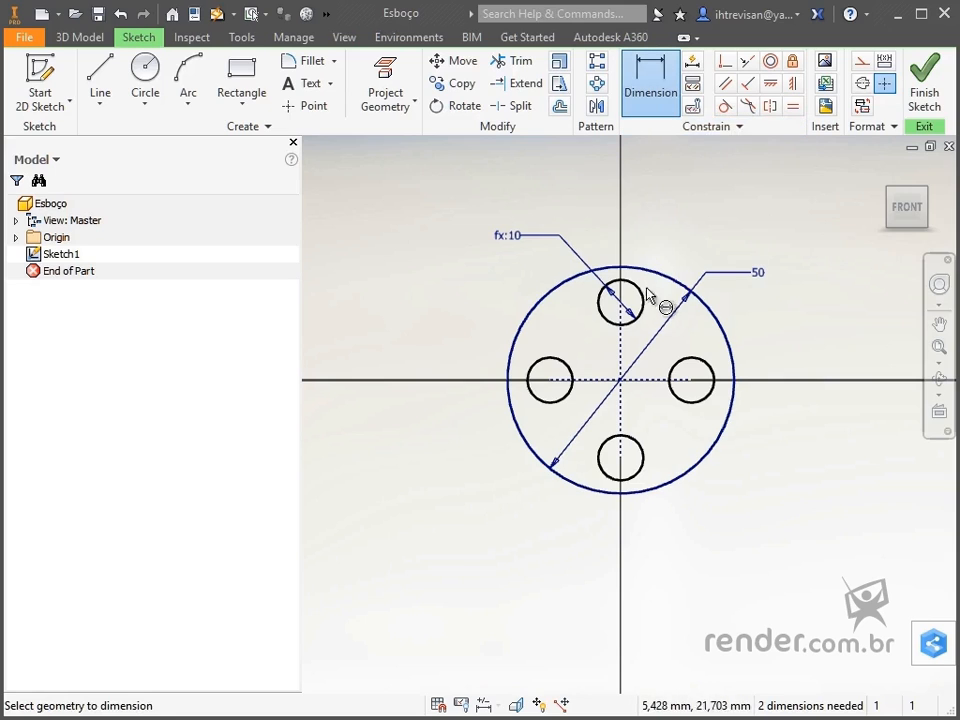
pyautogui.click(620, 347)
pyautogui.click(451, 356)
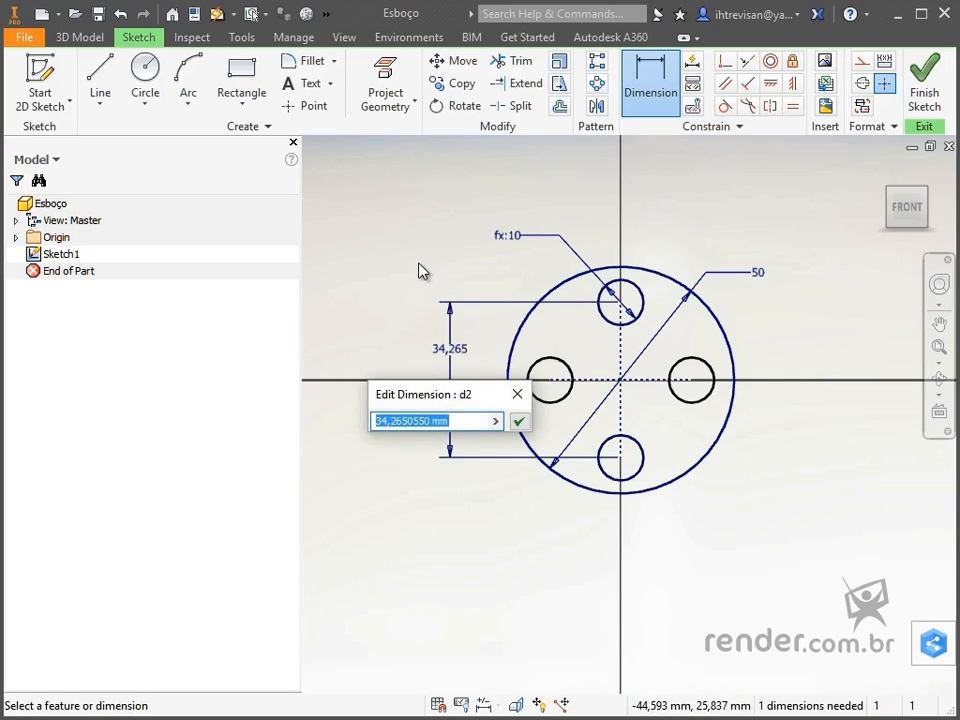
pyautogui.write('CENTROS')
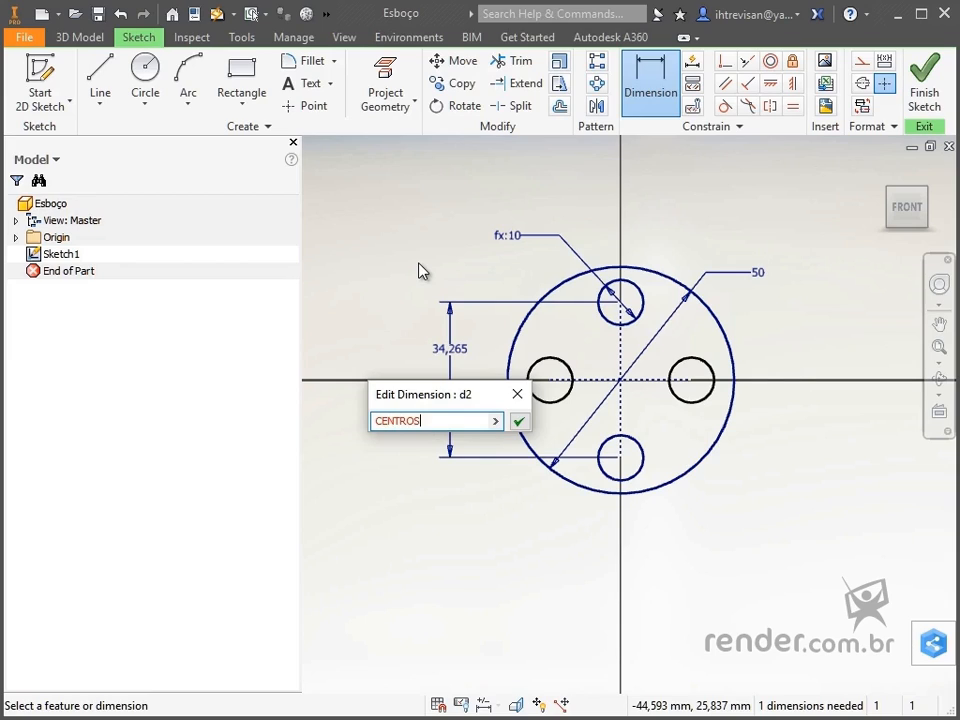
pyautogui.write('=30')
pyautogui.press('Return')
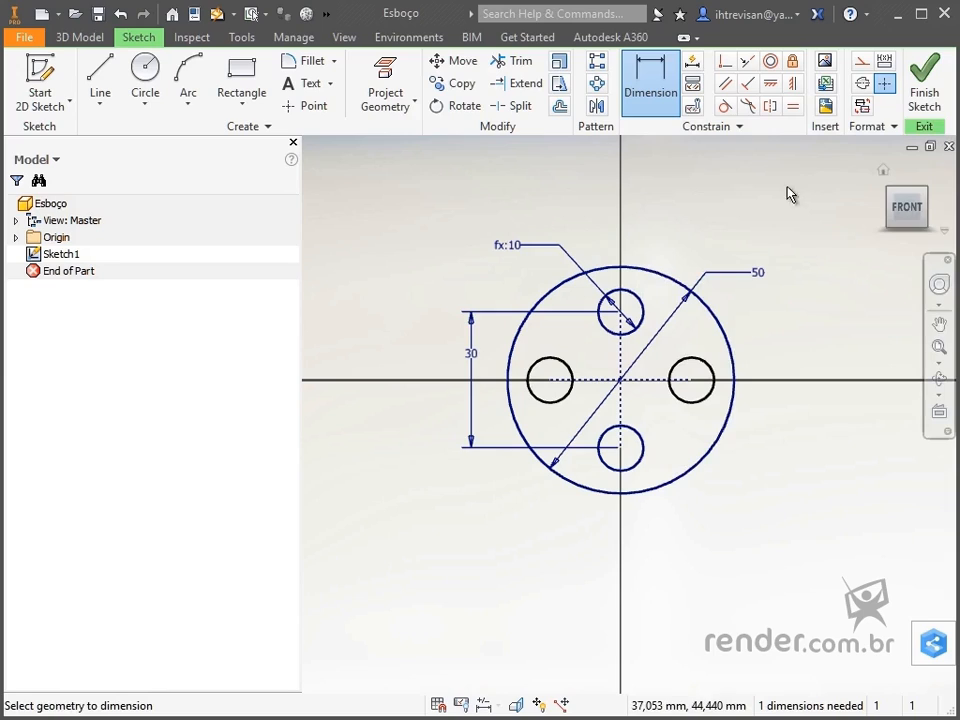
# Step: Dimension the horizontal distance between the left and right hole centres, taking its value from the existing parameter CENTROS
pyautogui.click(606, 381)
pyautogui.click(626, 547)
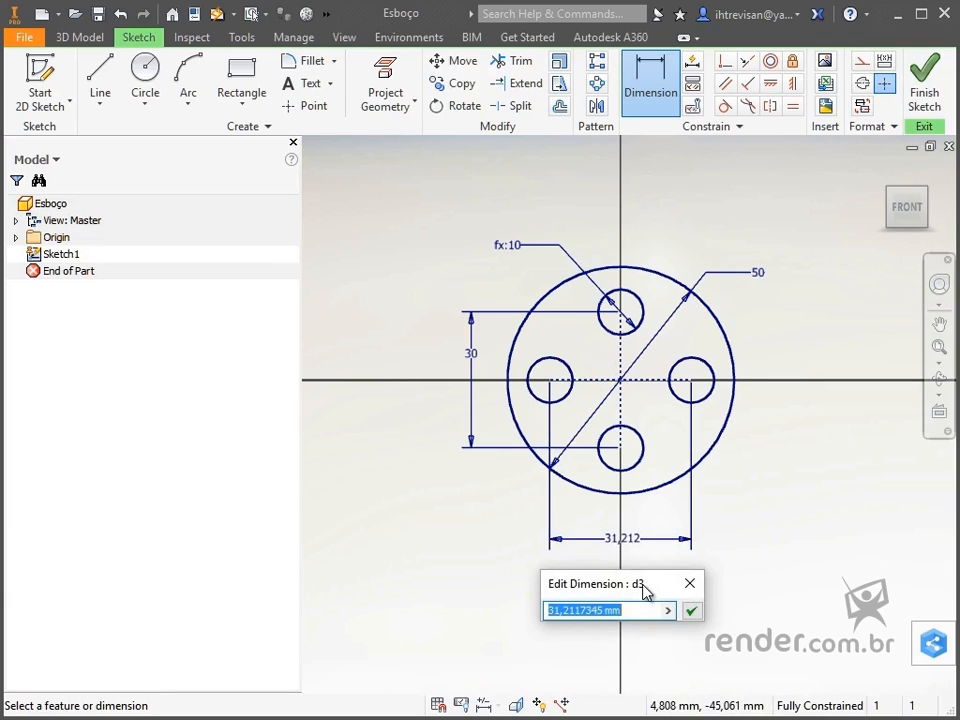
pyautogui.moveTo(656, 584); pyautogui.dragTo(750, 322)
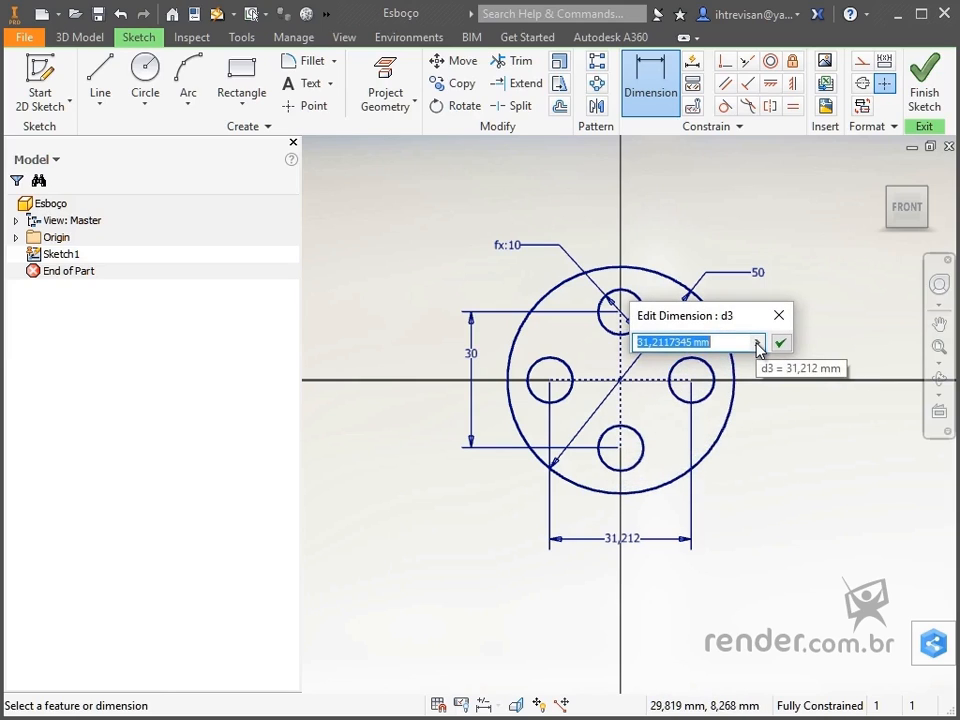
pyautogui.click(757, 344)
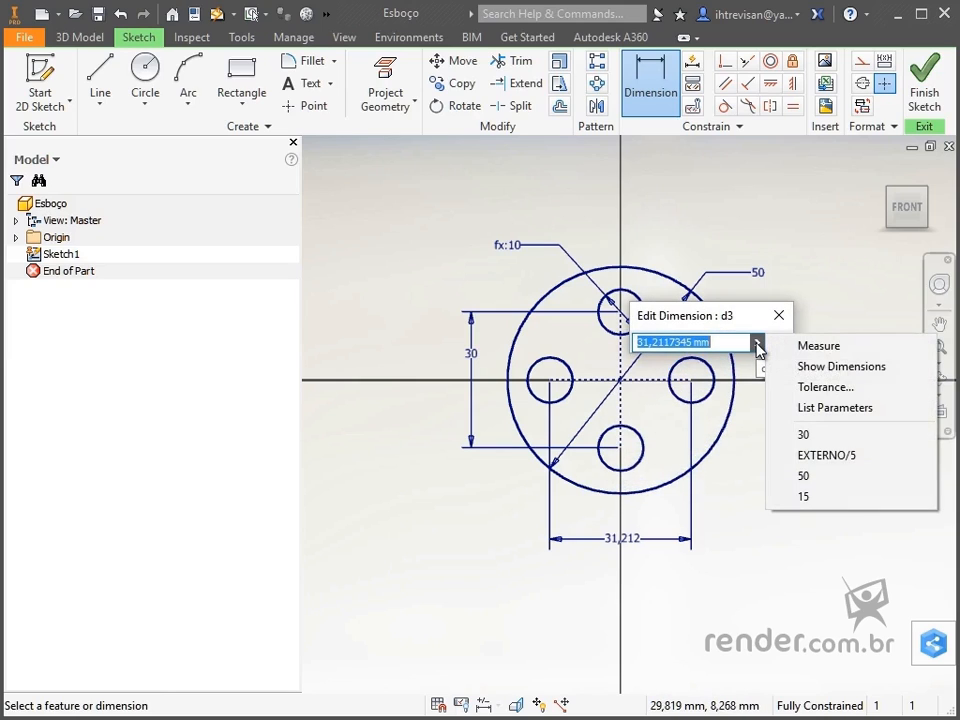
pyautogui.click(815, 408)
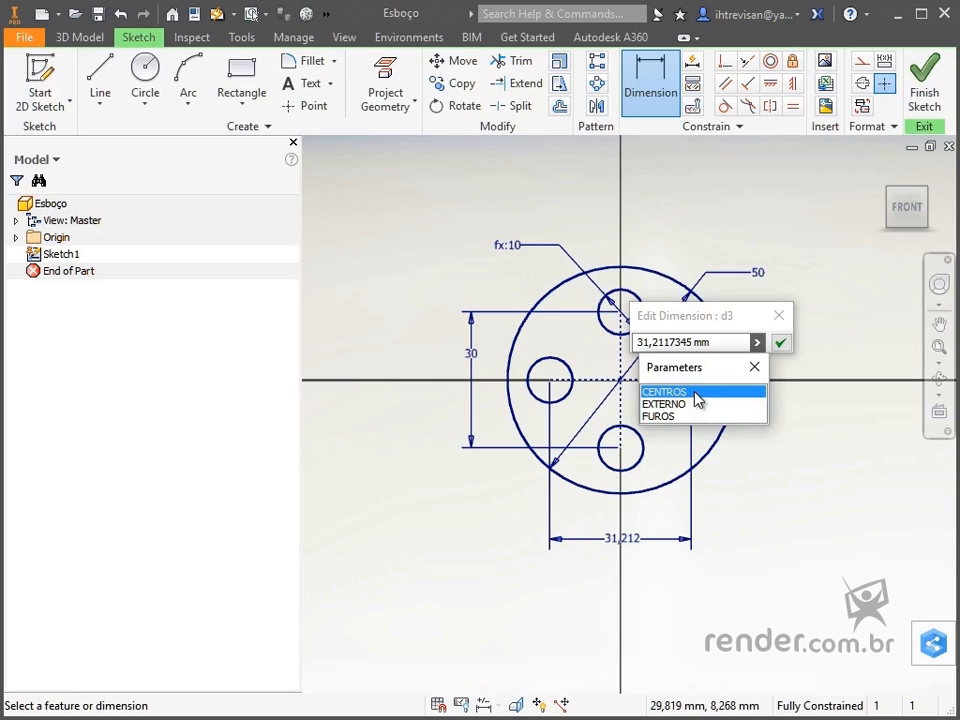
pyautogui.click(697, 395)
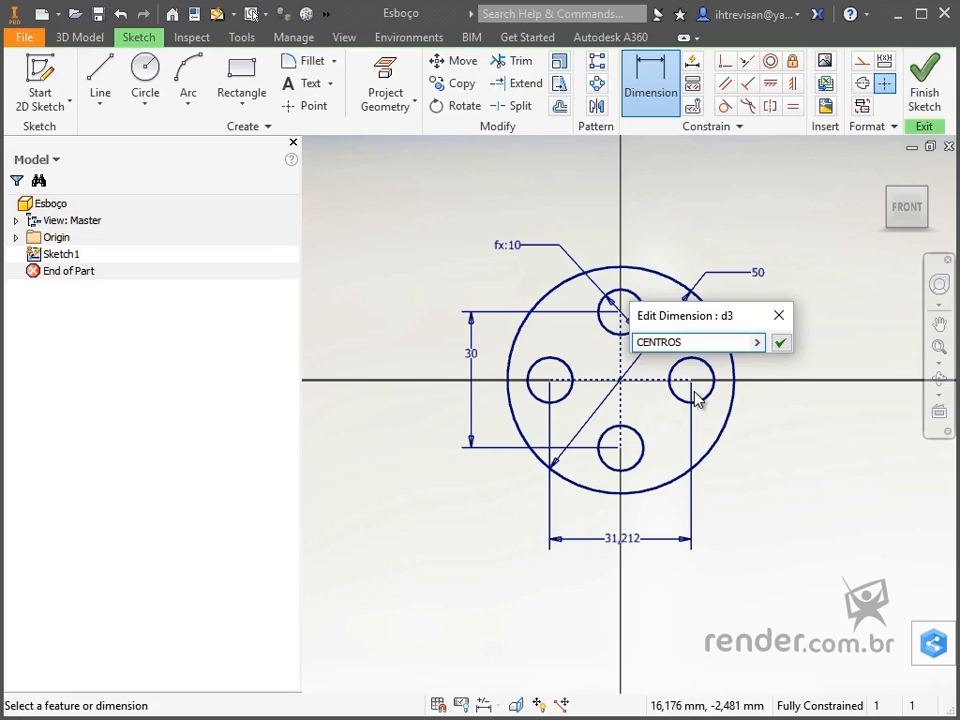
pyautogui.write('+10')
pyautogui.press('BackSpace')
pyautogui.press('BackSpace')
pyautogui.press('BackSpace')
pyautogui.press('Return')
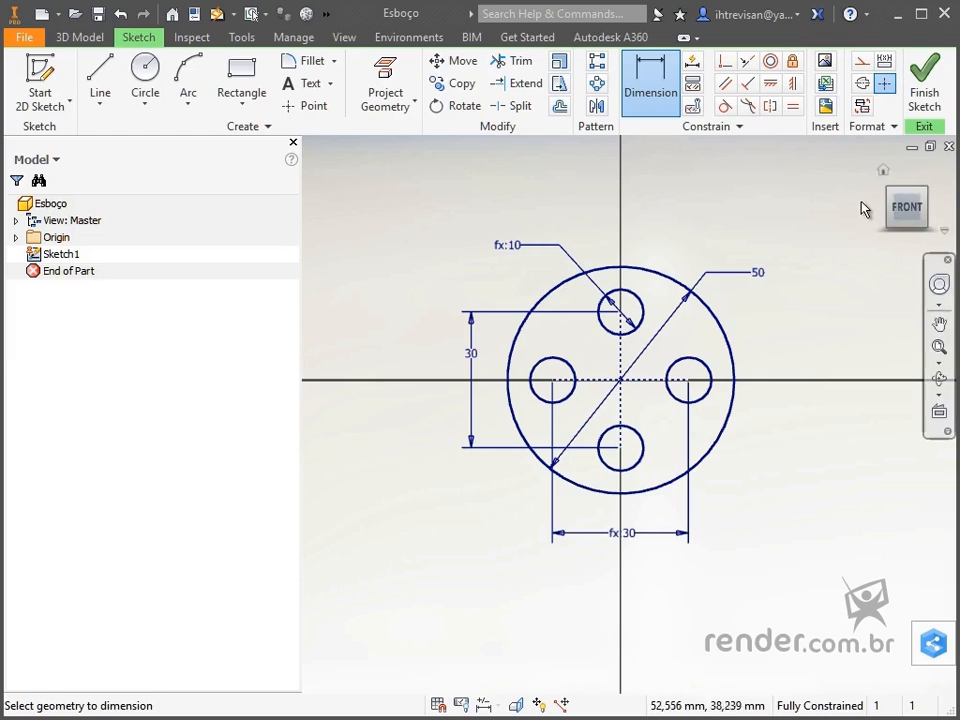
# Step: Finish the sketch and extrude the disc profile around the four holes, with the distance formula ESPESSURA=FUROS-5 using the existing FUROS parameter
pyautogui.click(923, 92)
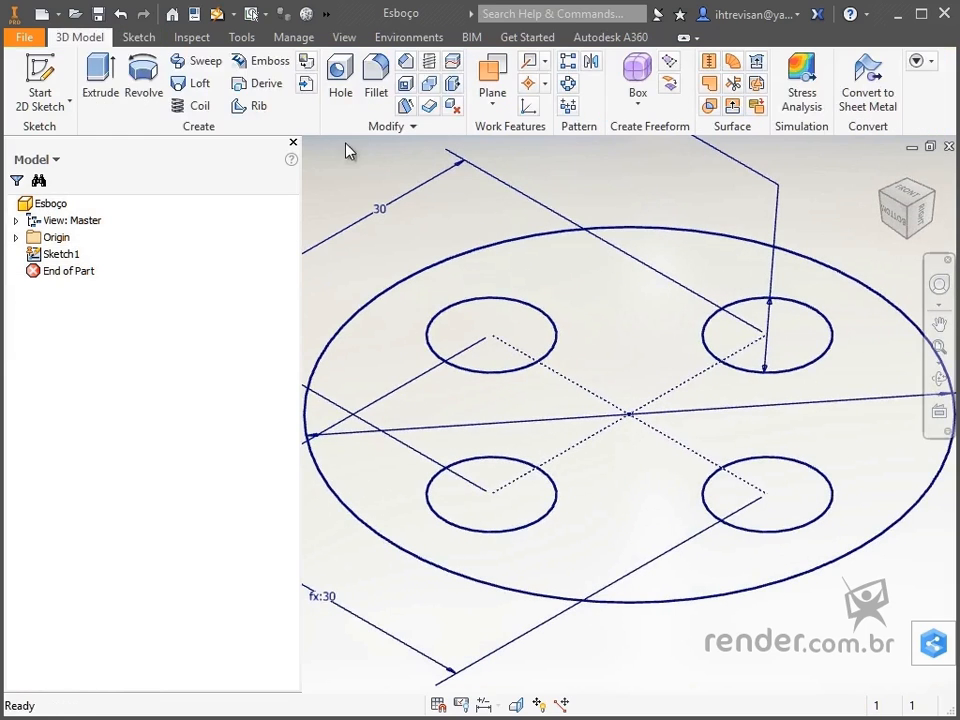
pyautogui.click(98, 84)
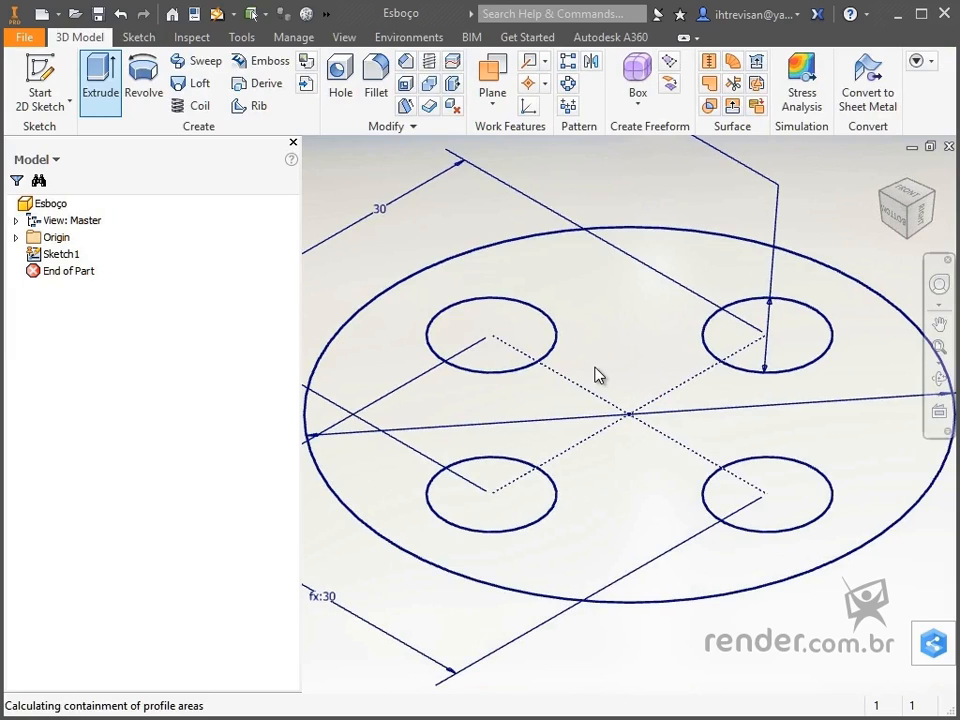
pyautogui.scroll(-3, 621, 407)
pyautogui.moveTo(636, 407); pyautogui.dragTo(726, 460, button='middle')
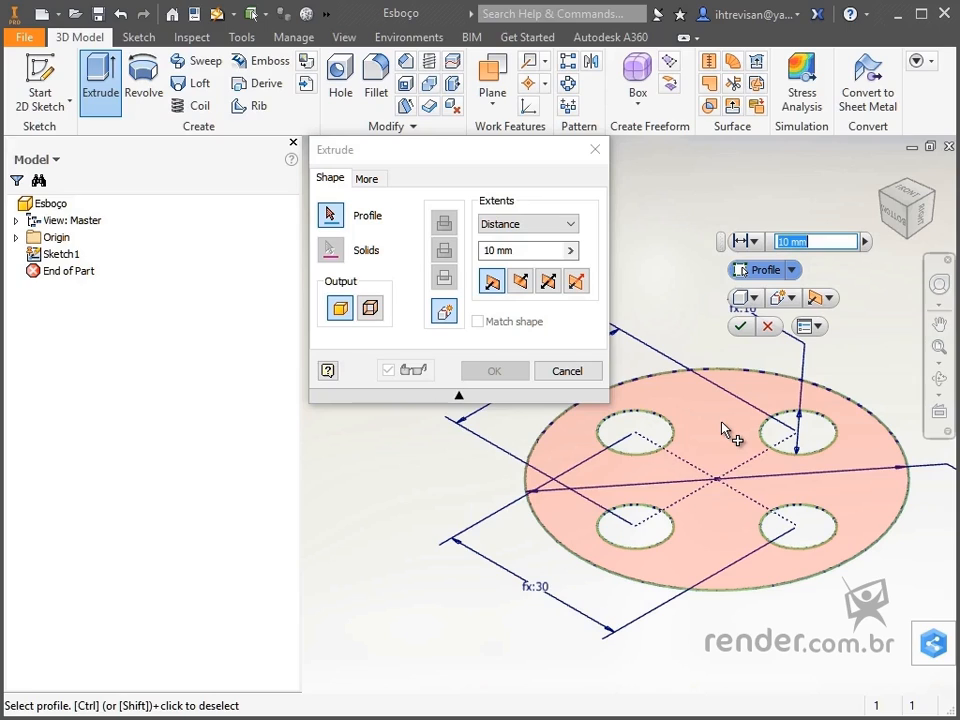
pyautogui.click(721, 427)
pyautogui.click(490, 250)
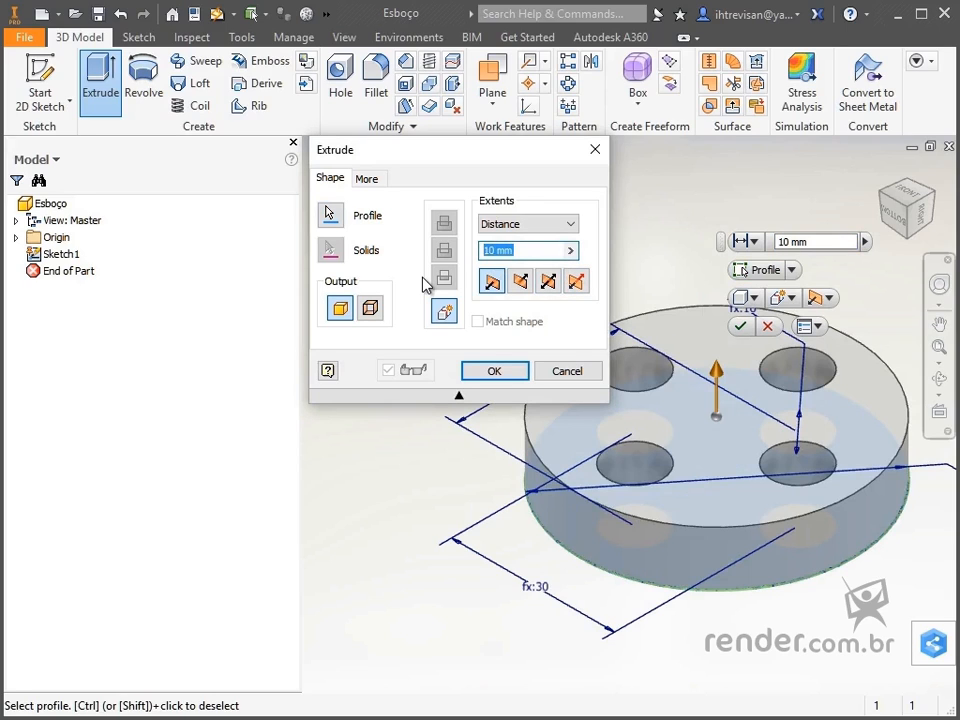
pyautogui.write('ESPESSURA=')
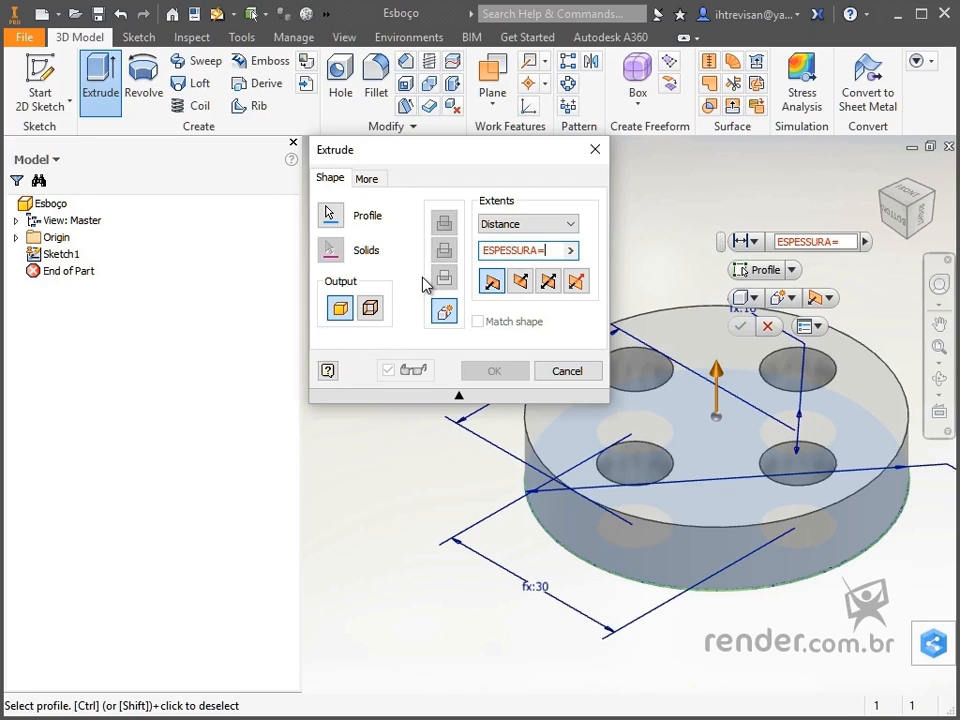
pyautogui.click(571, 251)
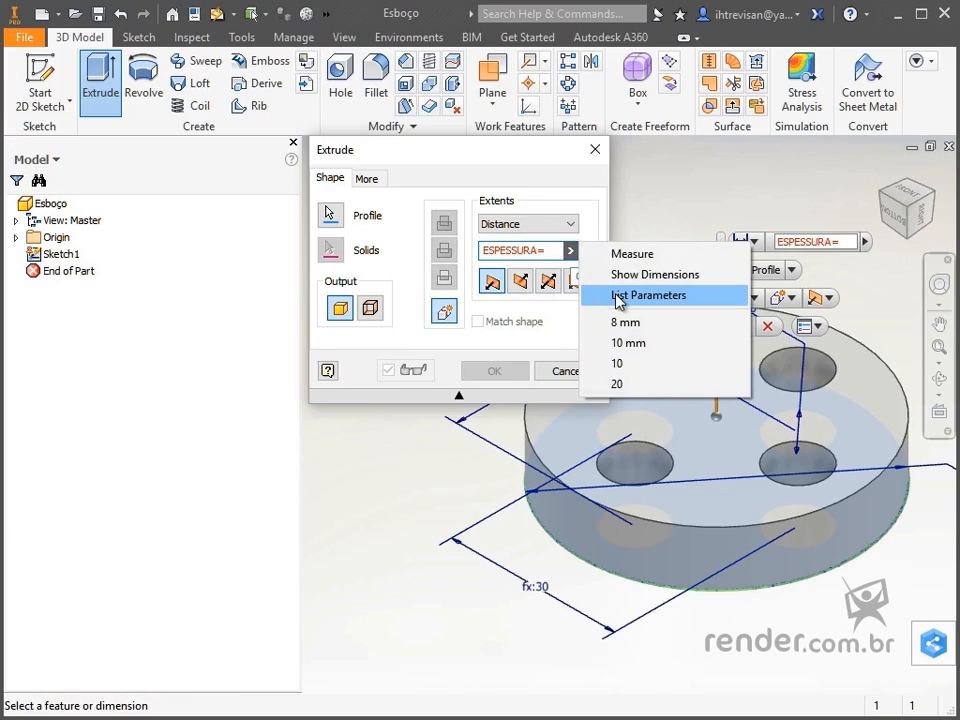
pyautogui.click(619, 298)
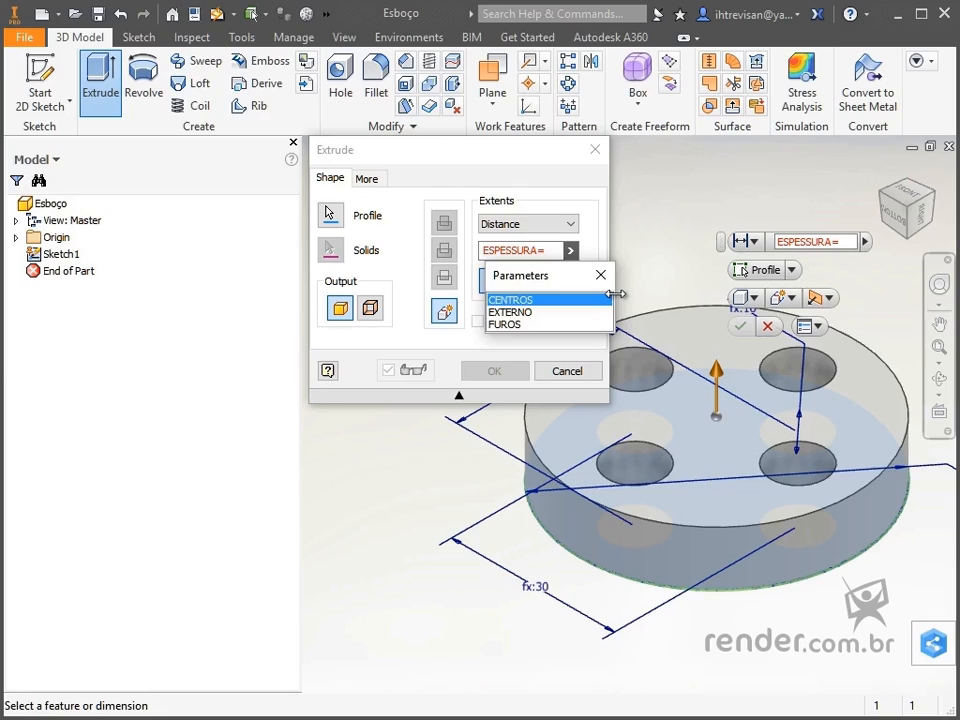
pyautogui.click(562, 325)
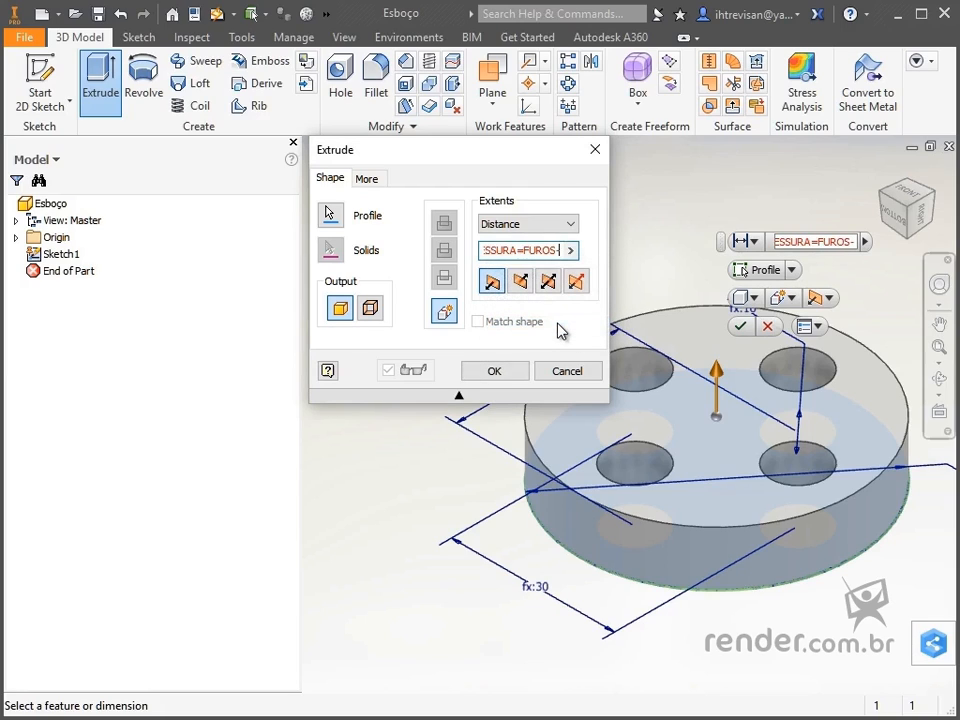
pyautogui.write('-5')
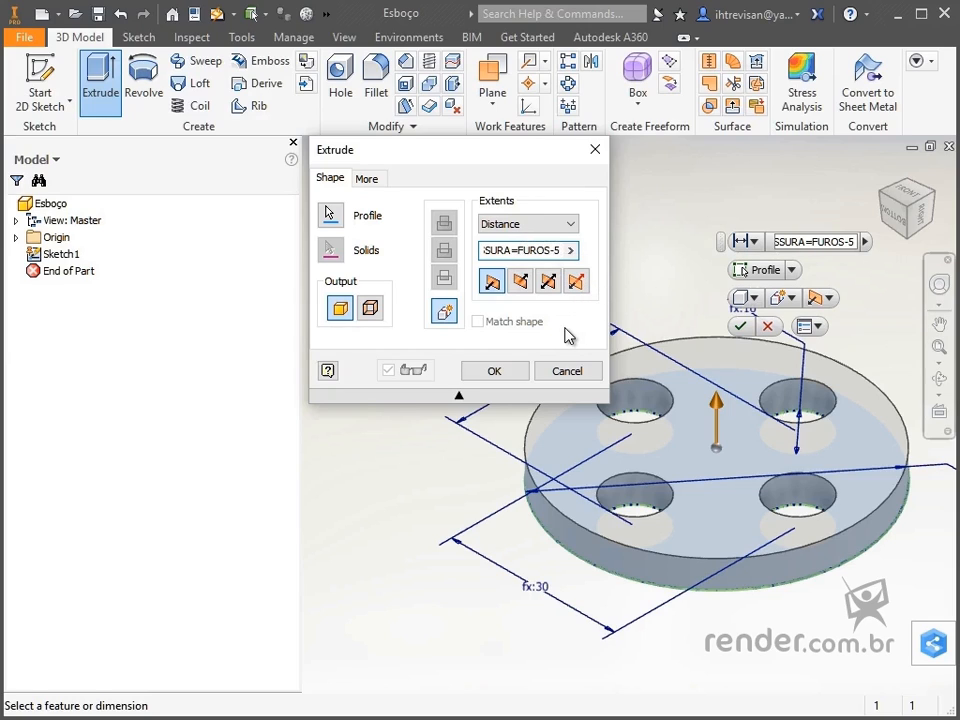
pyautogui.click(516, 371)
pyautogui.press('F6')
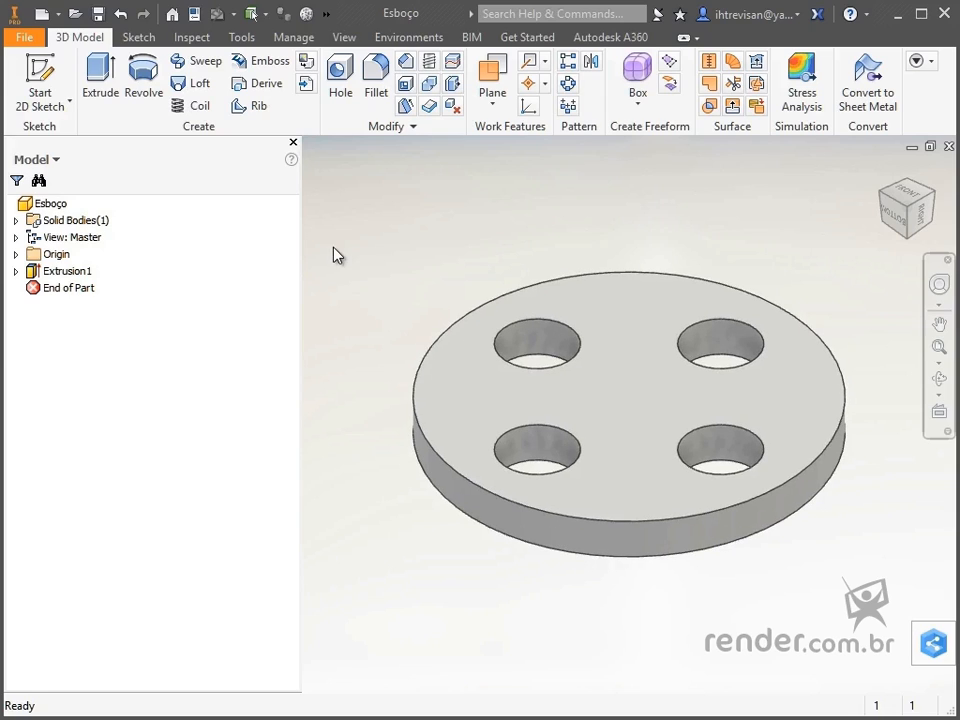
# Step: Set the model parameter EXTERNO to 70 mm and update the part
pyautogui.click(298, 42)
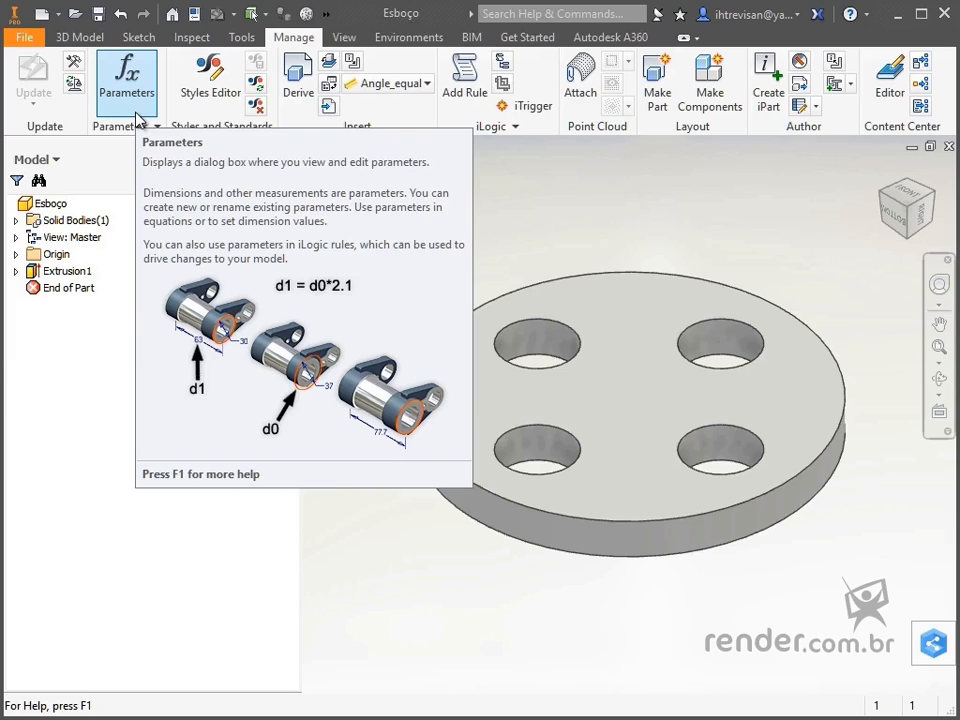
pyautogui.click(137, 118)
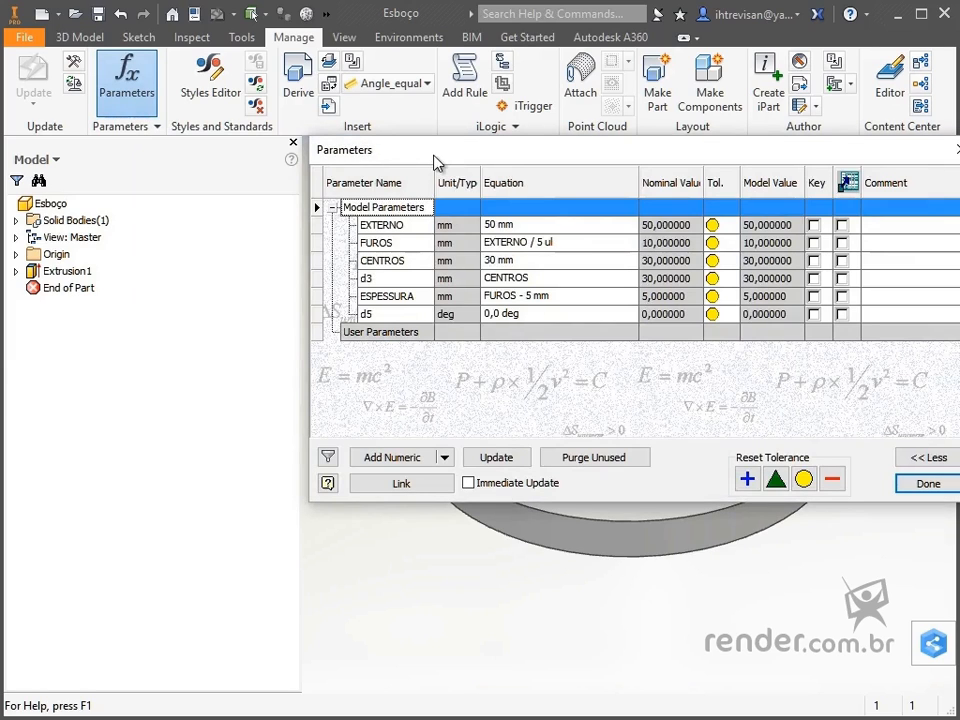
pyautogui.moveTo(436, 163); pyautogui.dragTo(308, 153)
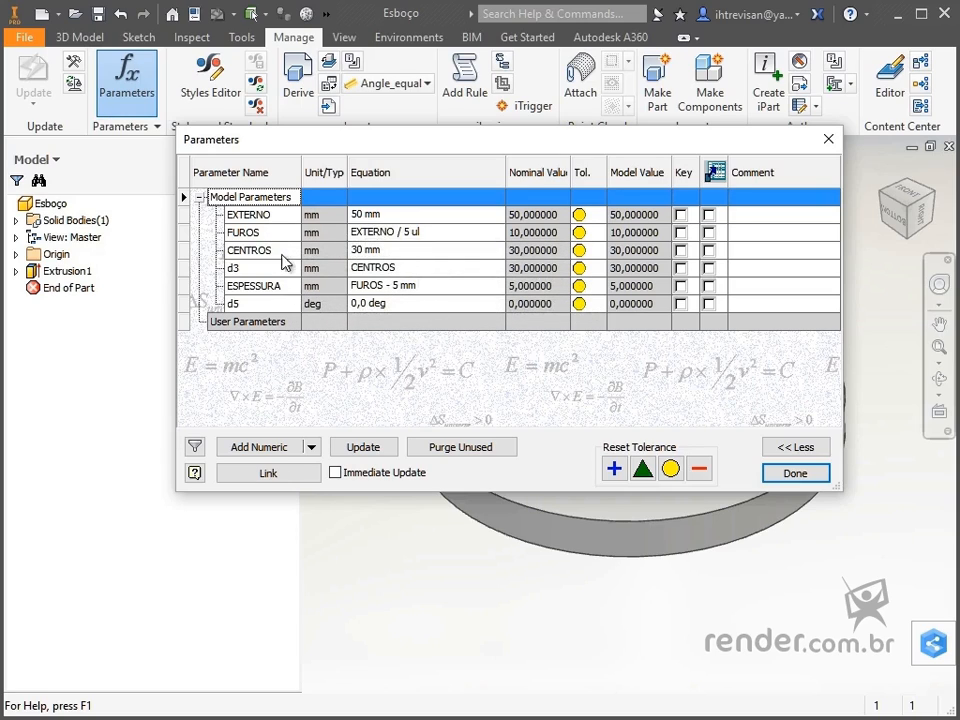
pyautogui.click(262, 214)
pyautogui.click(386, 214)
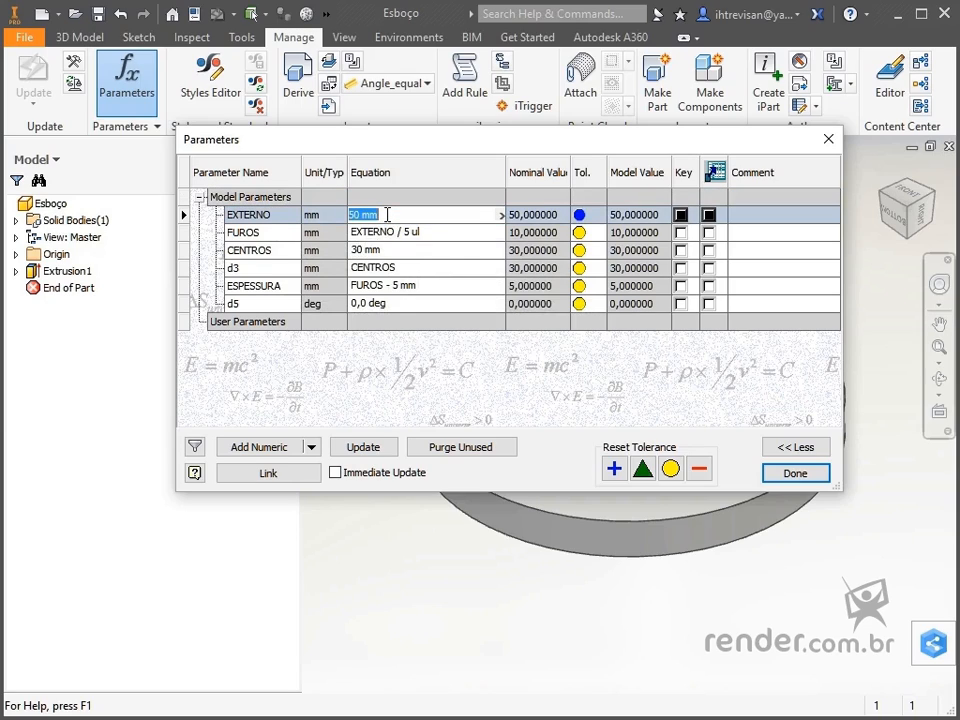
pyautogui.write('70')
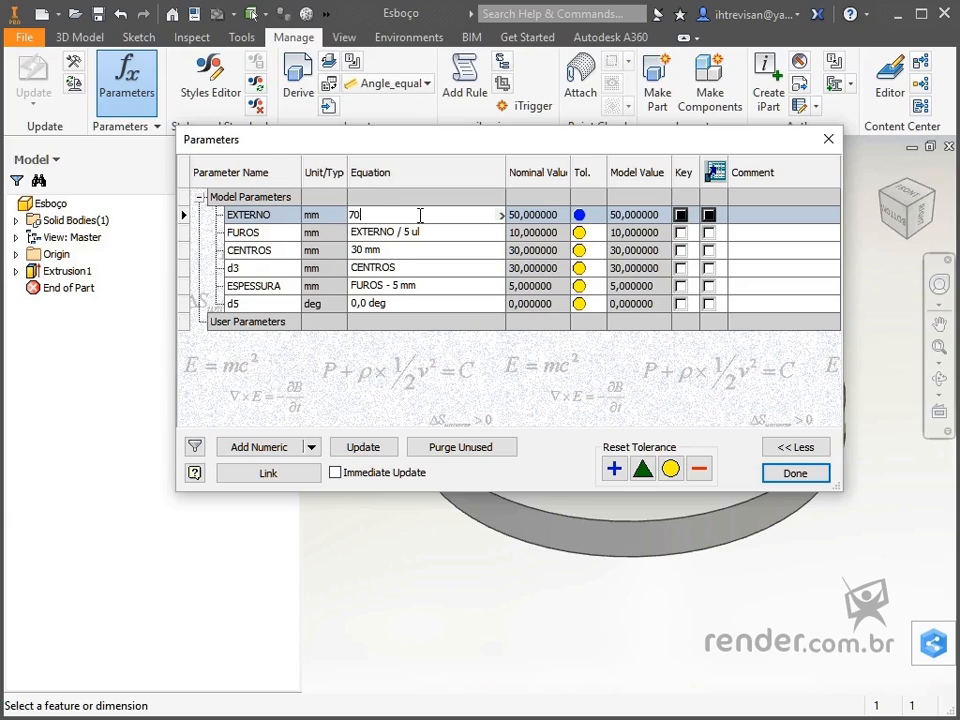
pyautogui.click(278, 240)
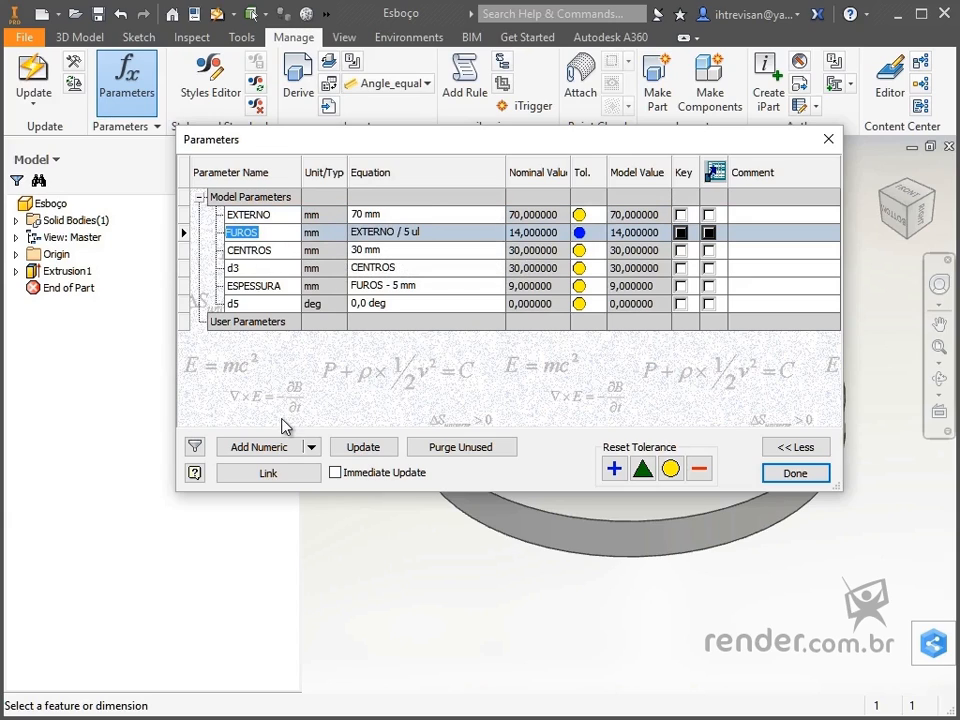
pyautogui.click(345, 448)
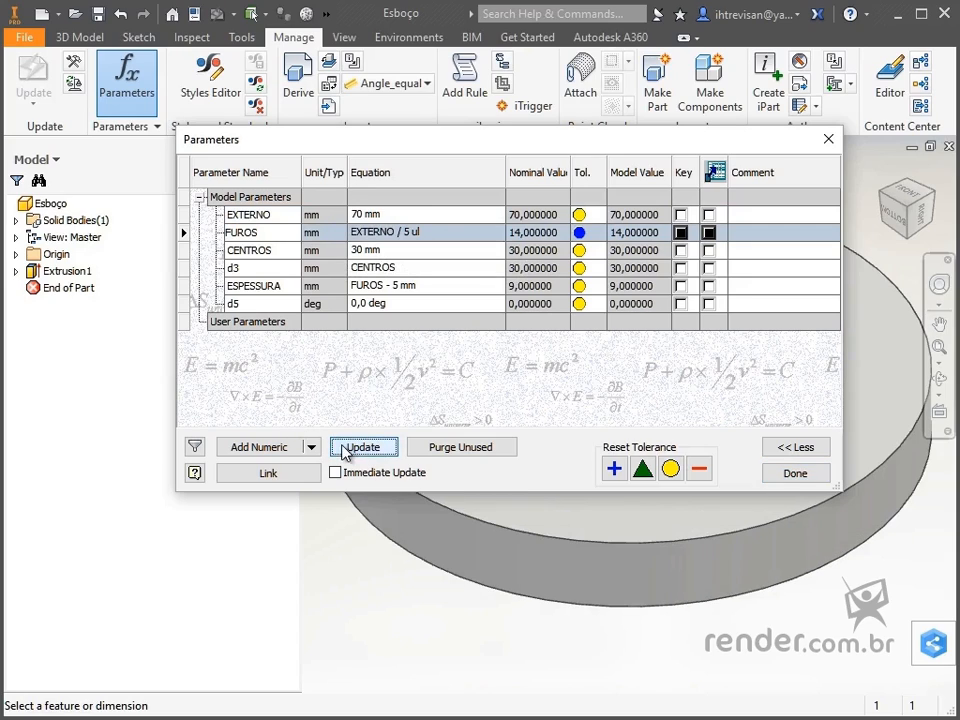
pyautogui.click(799, 472)
pyautogui.scroll(1, 804, 463)
pyautogui.moveTo(804, 463); pyautogui.dragTo(734, 487, button='middle')
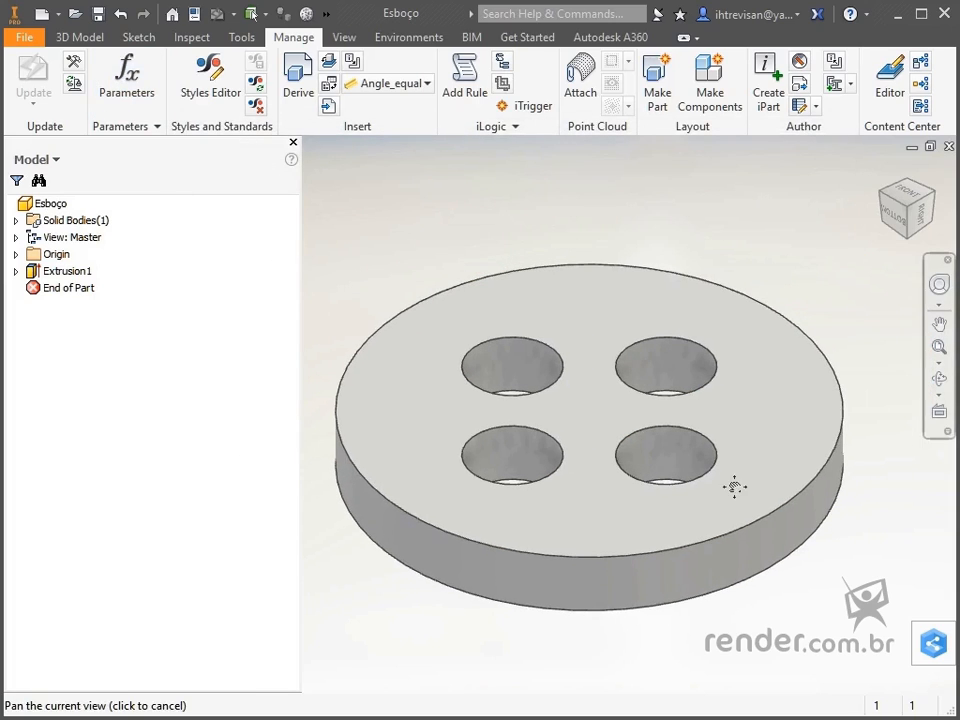